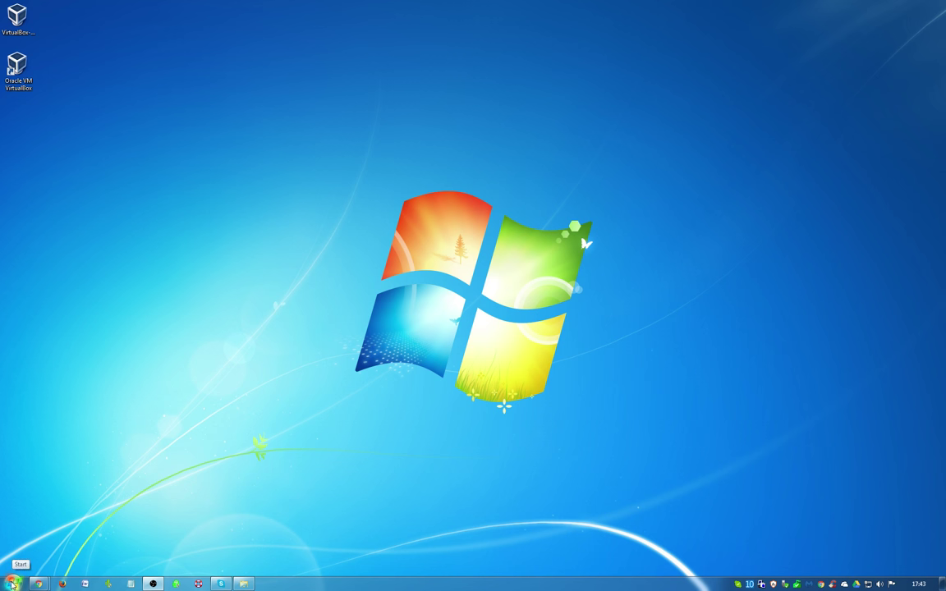
Step: Open the Control Panel, try the Category view, and set the items to display as small icons
click(13, 584)
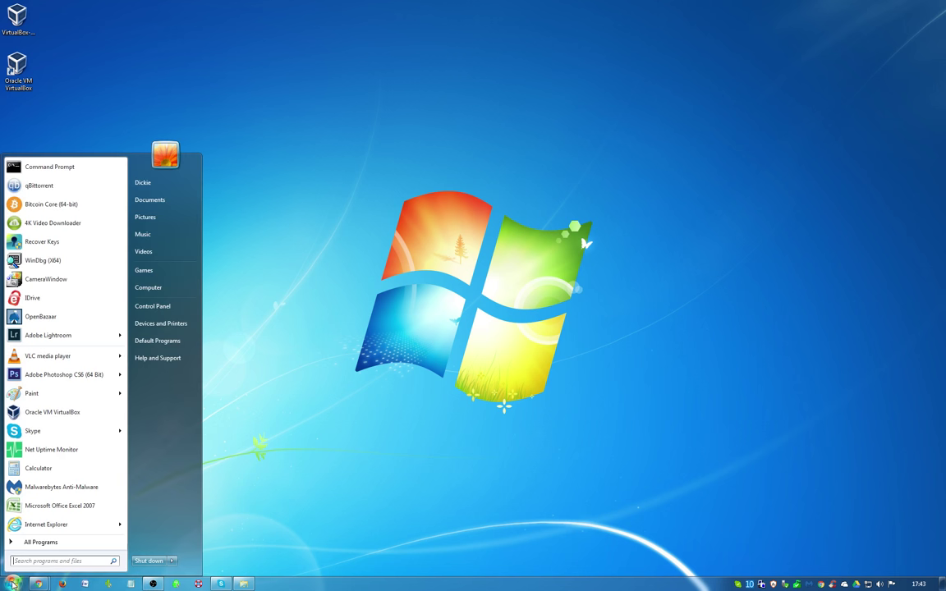
click(163, 307)
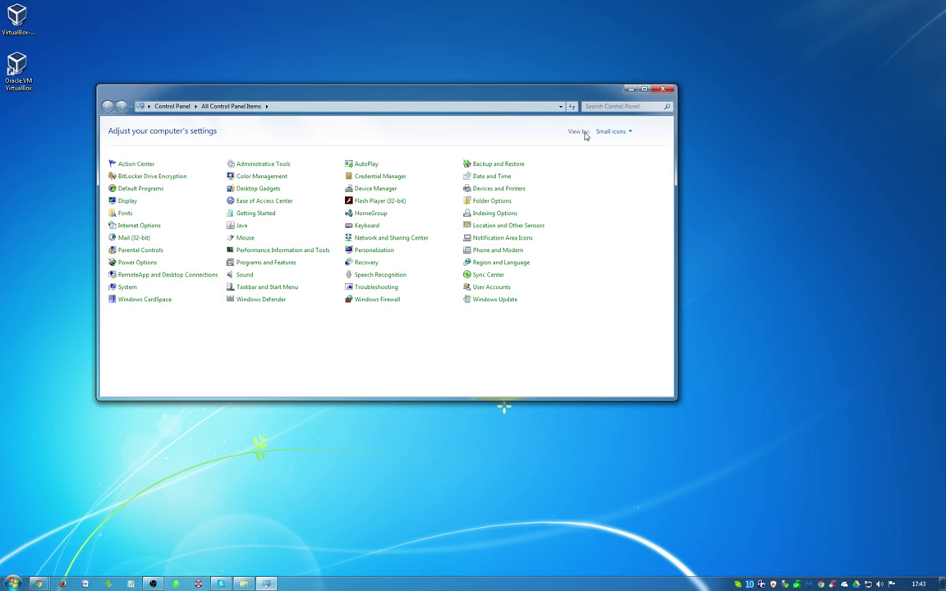
click(628, 133)
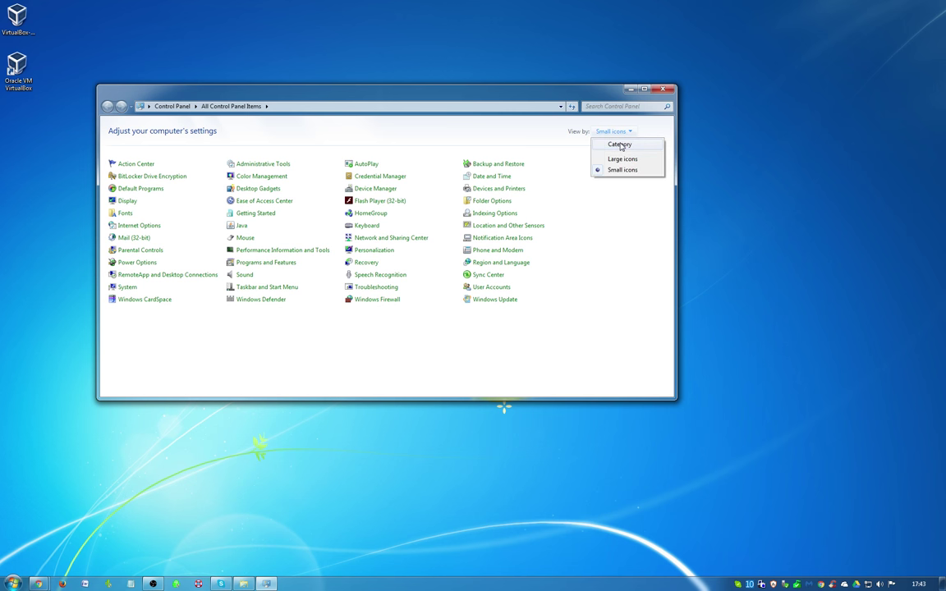
click(612, 144)
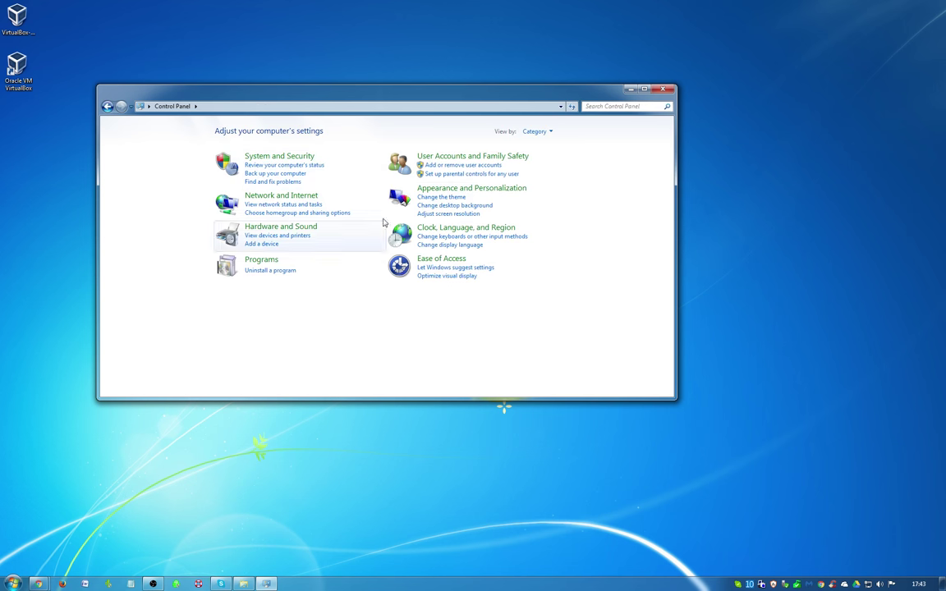
click(550, 131)
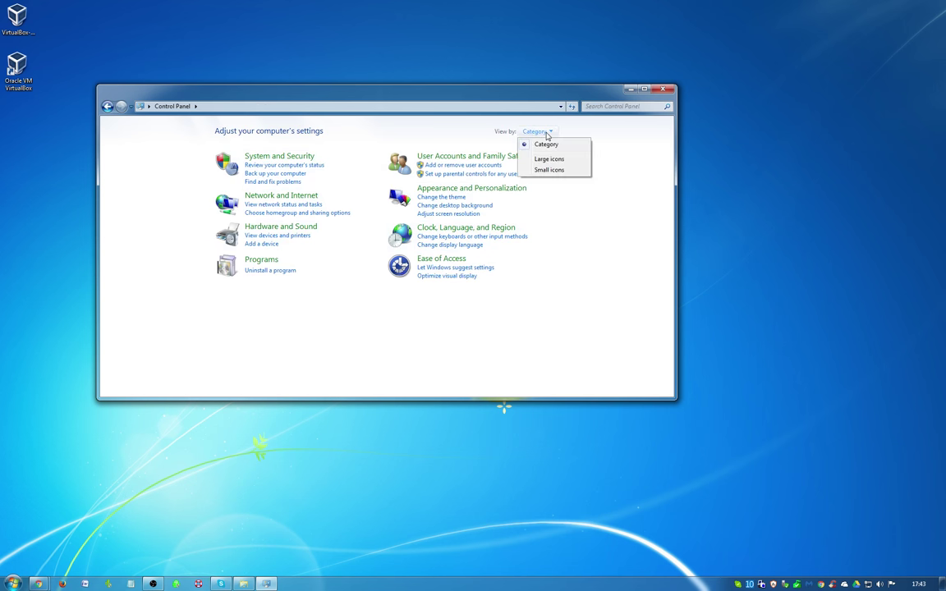
click(554, 171)
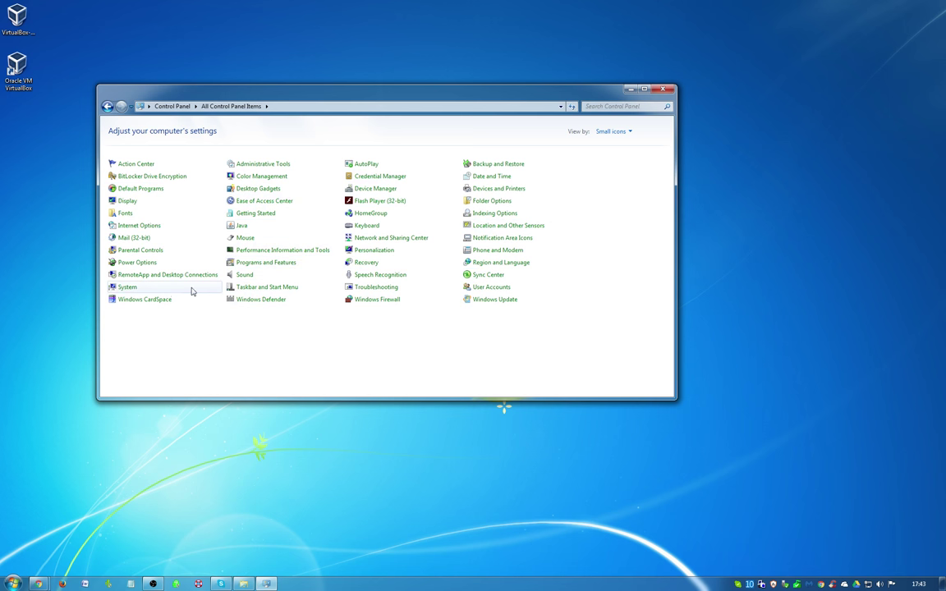
Step: Open the computer's System Protection settings and select the Local Disk (C:) system drive
click(127, 287)
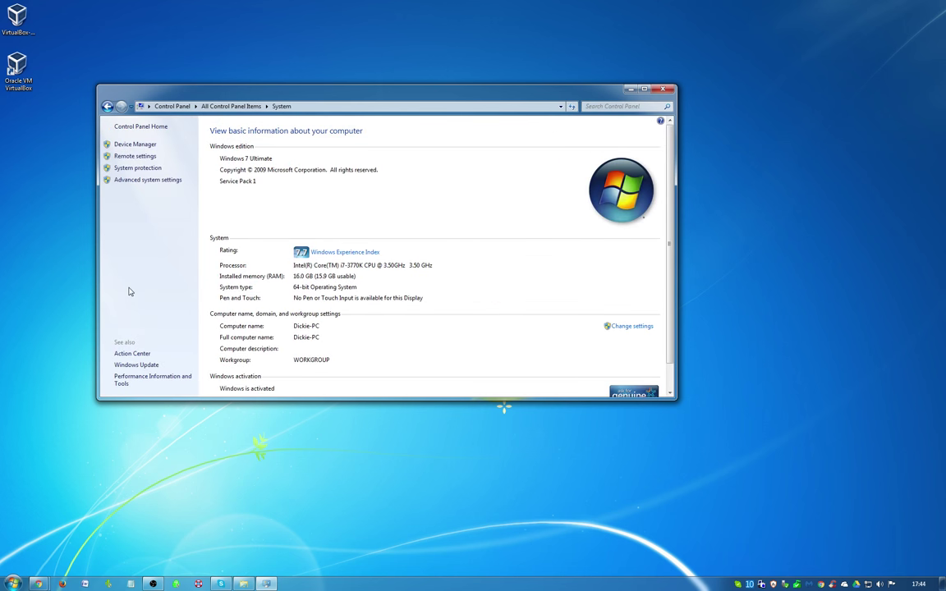
click(142, 169)
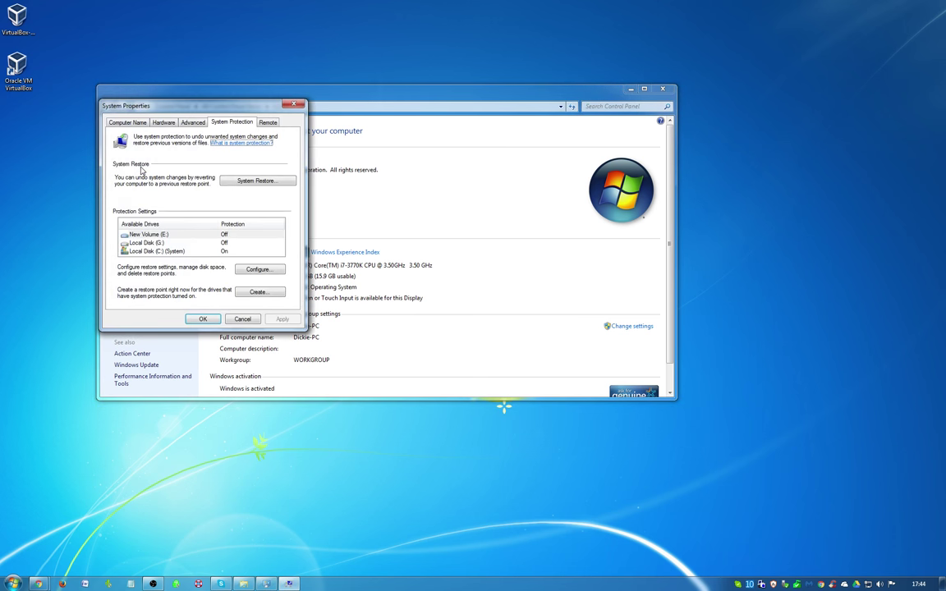
click(162, 252)
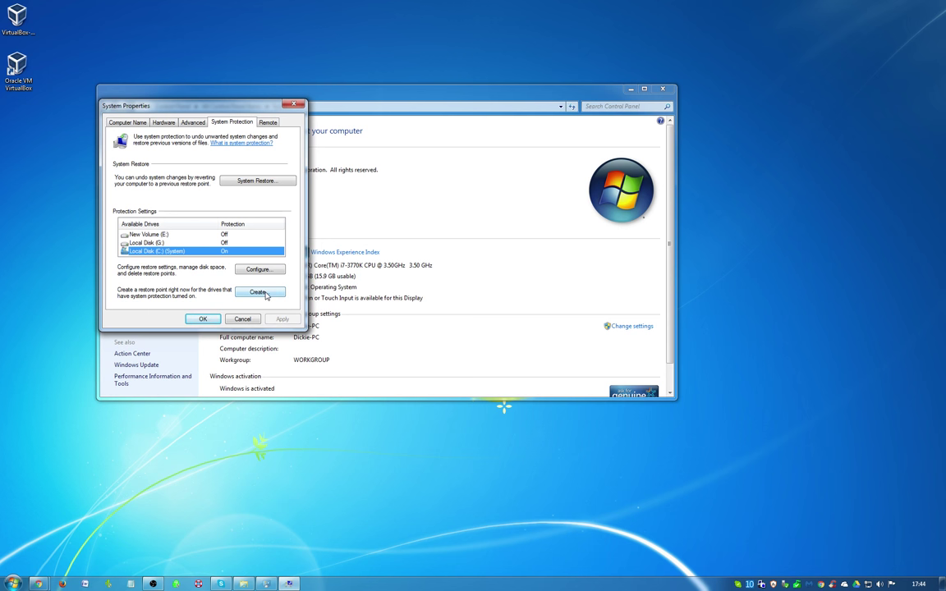
Step: Create a restore point described as "Before awesome program" and close the System Properties dialog
click(250, 295)
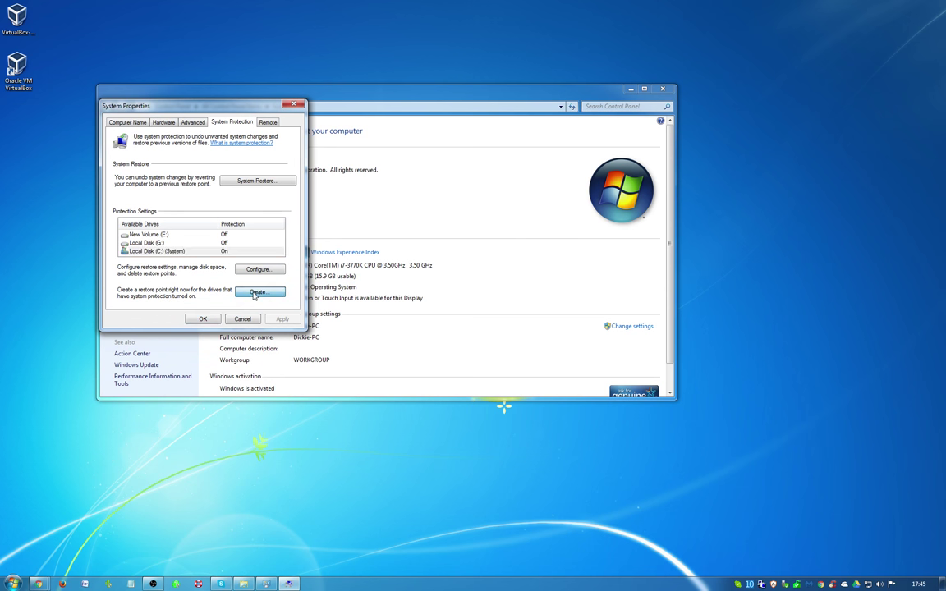
click(254, 294)
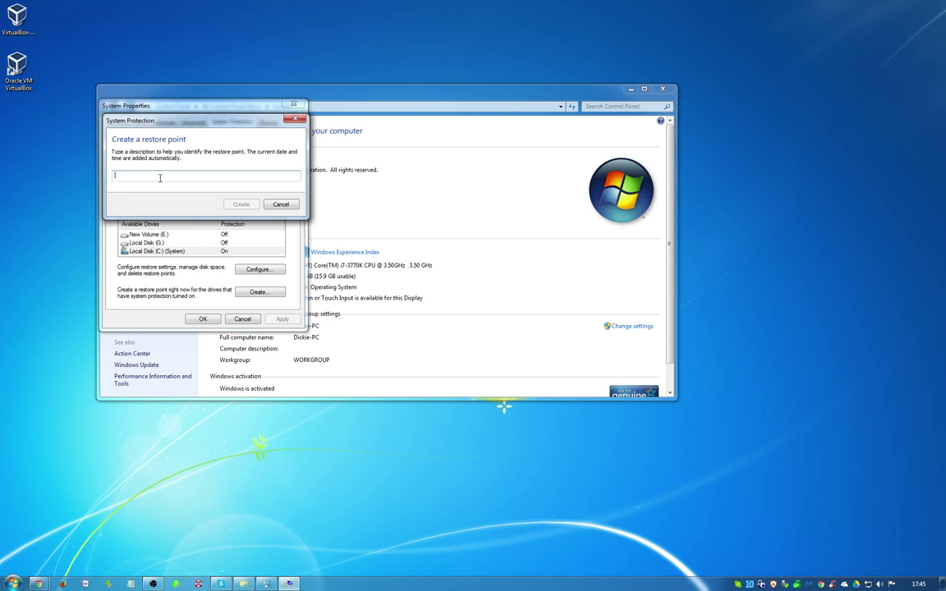
text(Before awesome program)
click(240, 205)
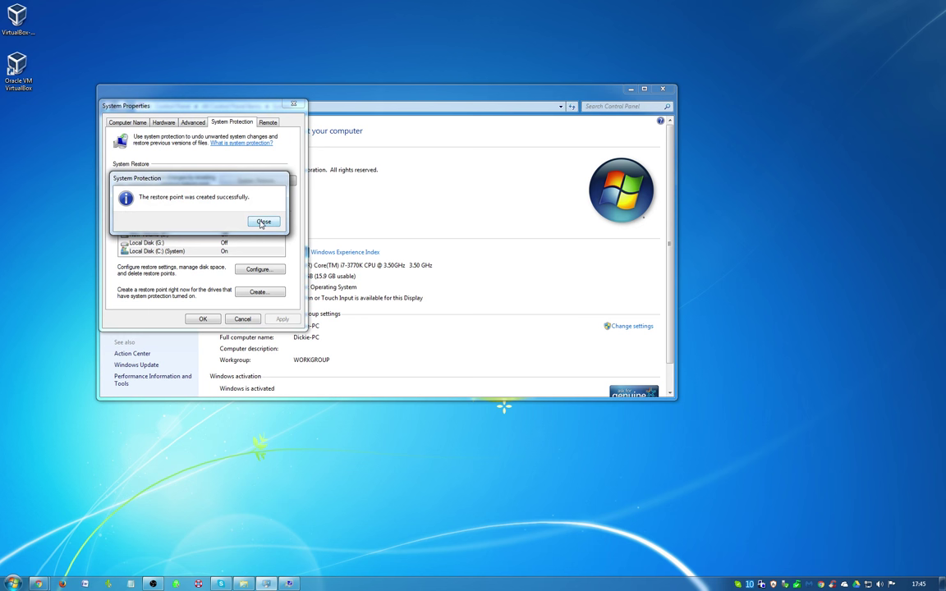
click(262, 223)
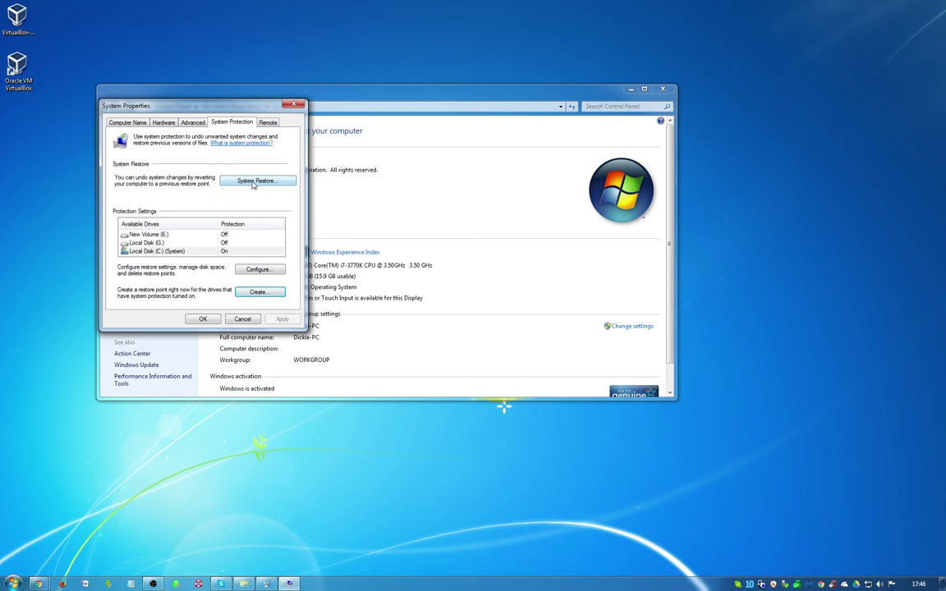
click(300, 105)
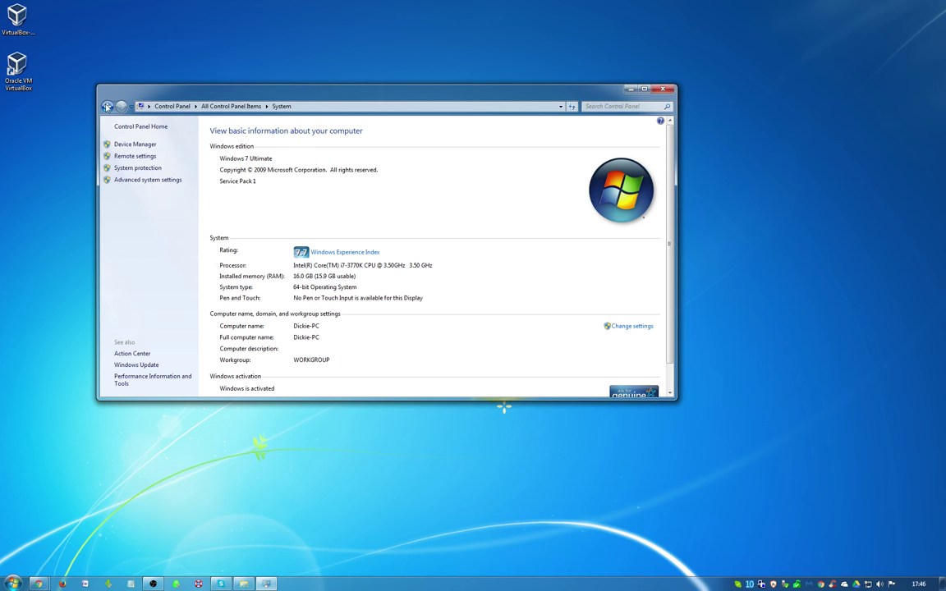
Step: Return to the full list of Control Panel items and reopen System Protection with Local Disk (C:) selected
click(130, 120)
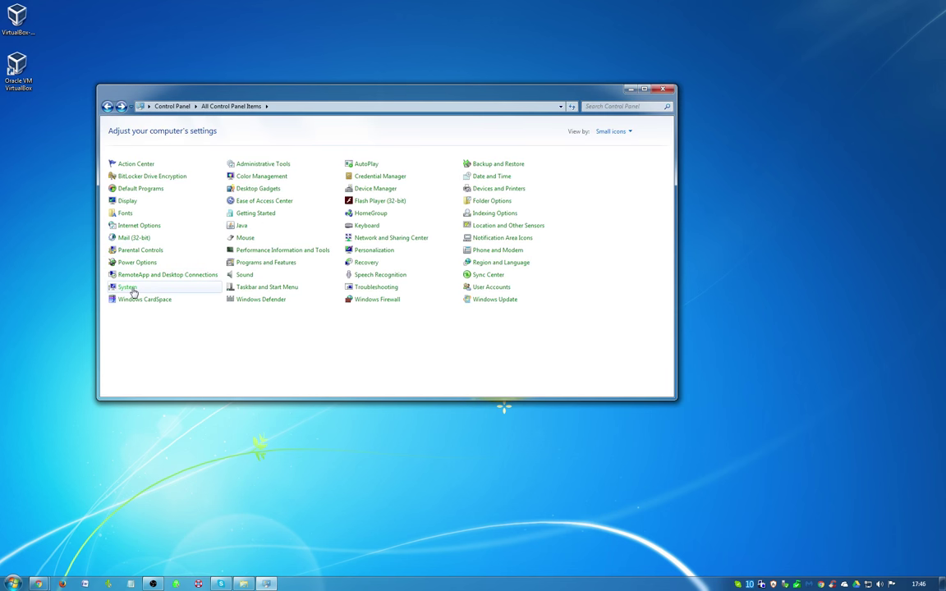
click(132, 289)
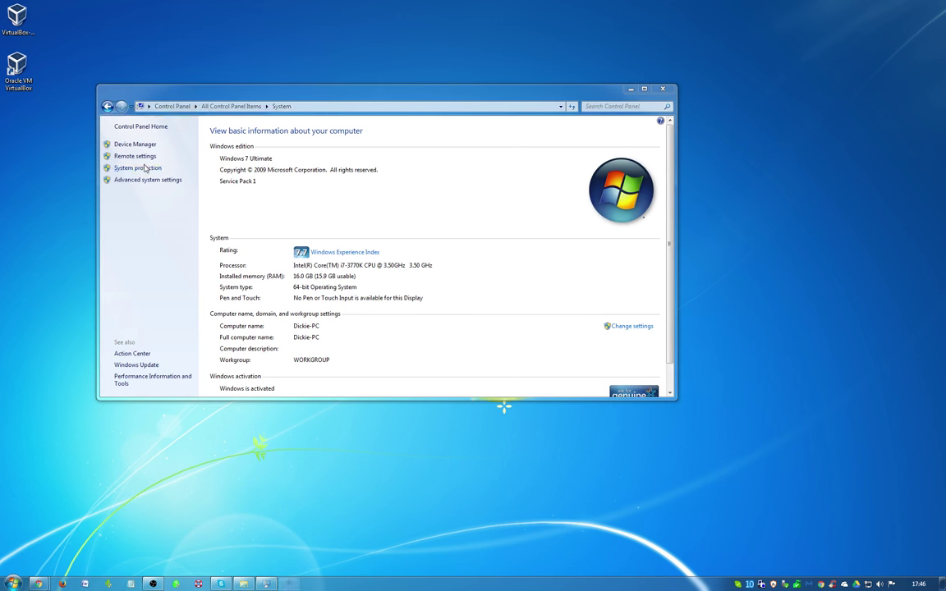
click(144, 169)
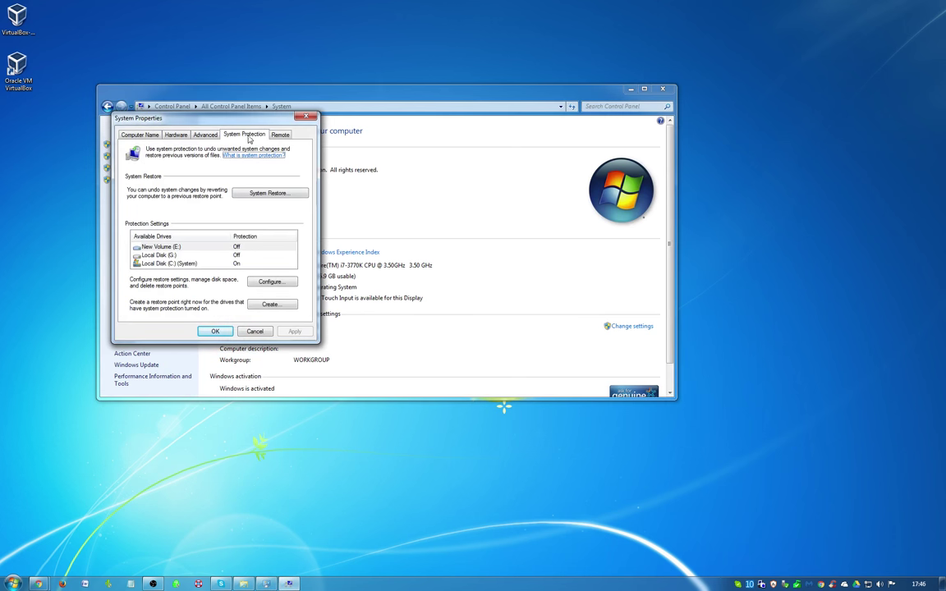
click(192, 265)
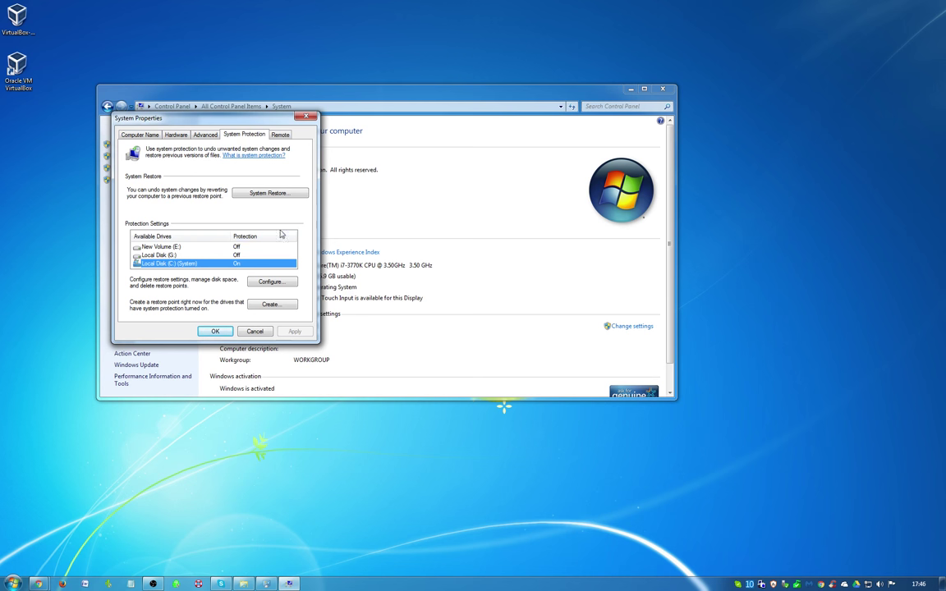
Step: Start System Restore, opt for a different restore point, and browse the available restore points
click(266, 197)
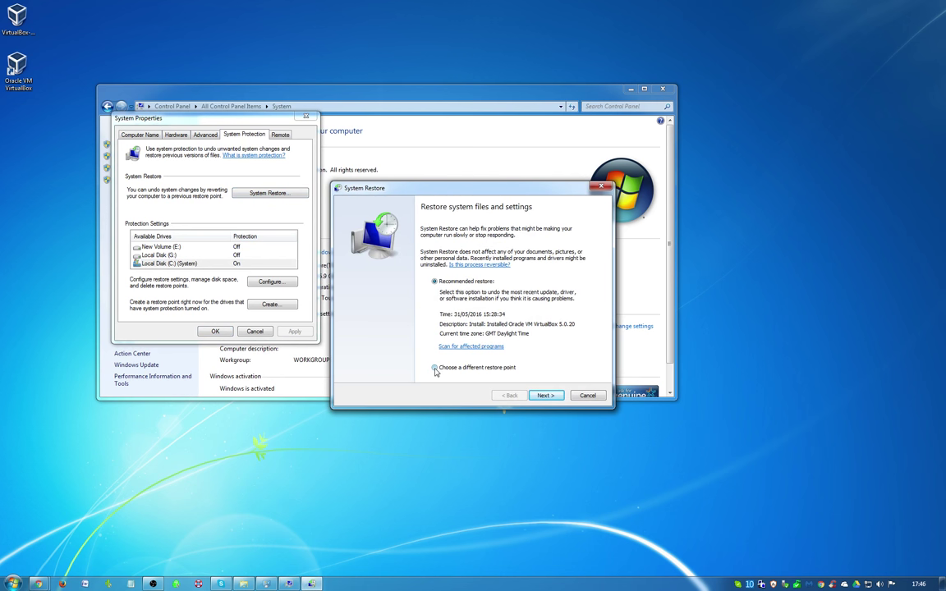
click(434, 367)
click(544, 396)
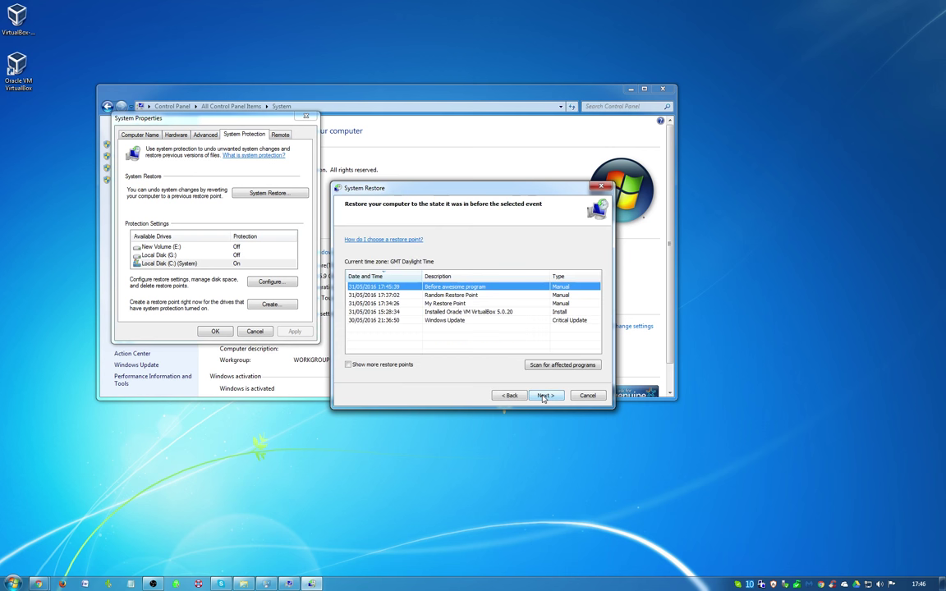
click(442, 294)
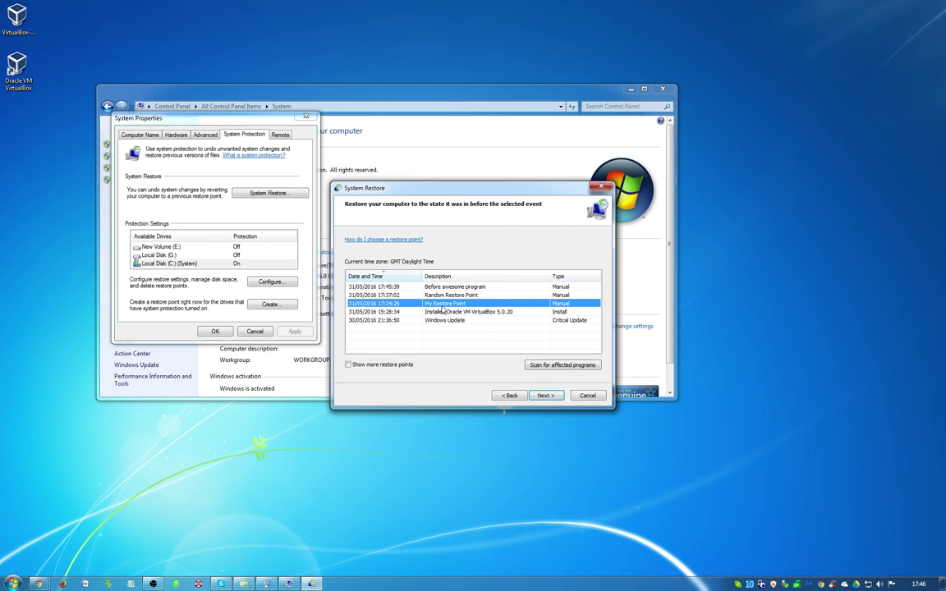
click(443, 312)
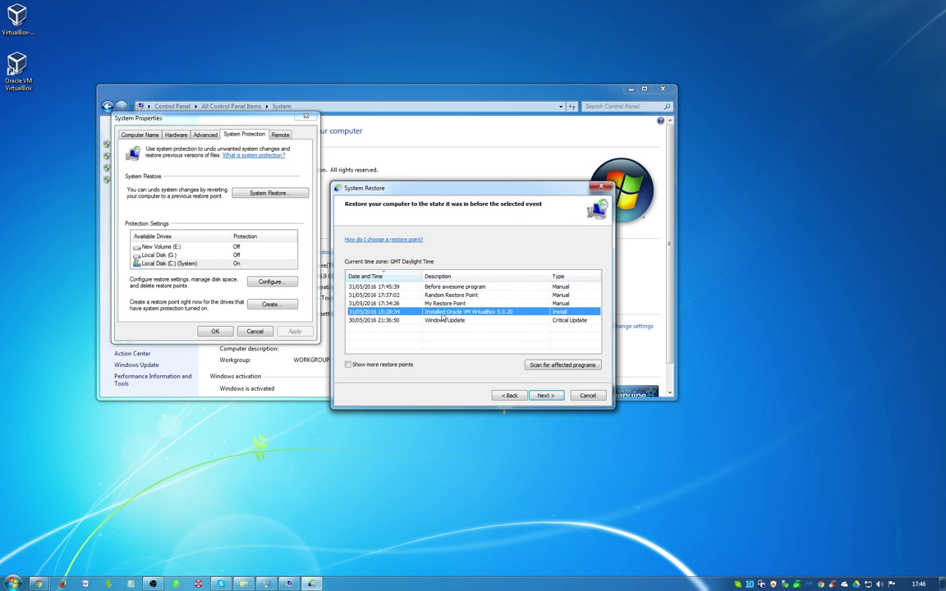
Step: Show the additional older restore points, hide them again, and cancel System Restore without restoring
click(348, 365)
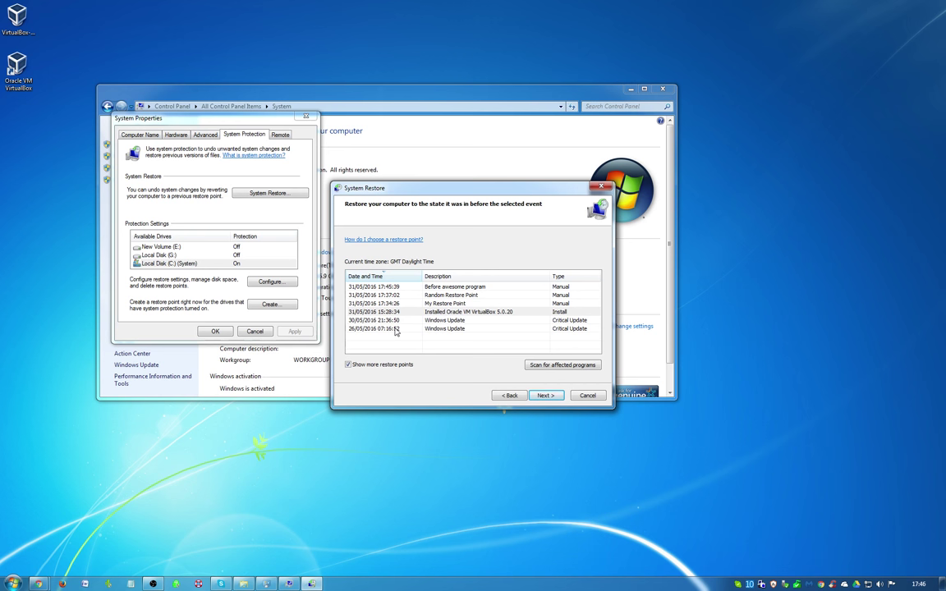
click(349, 366)
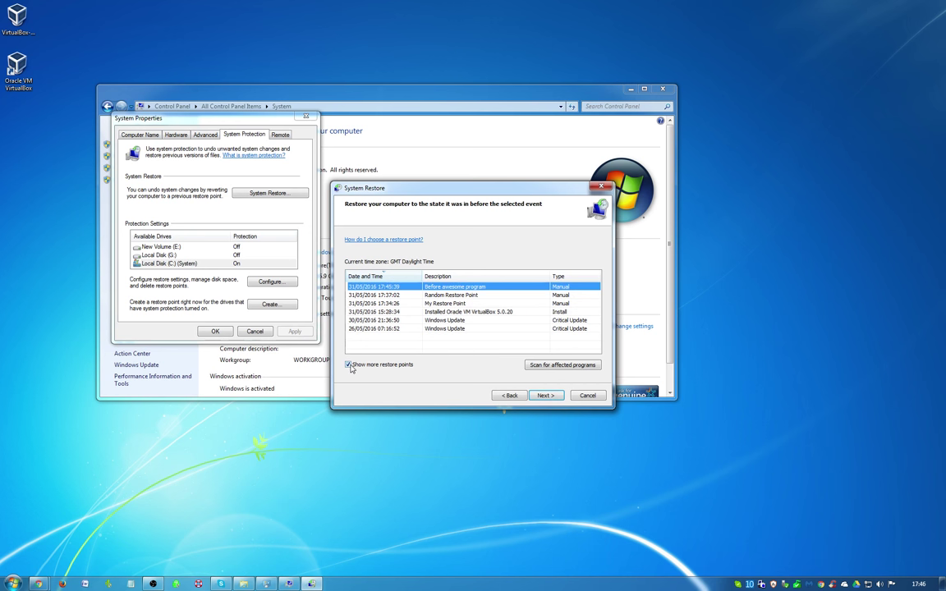
click(349, 365)
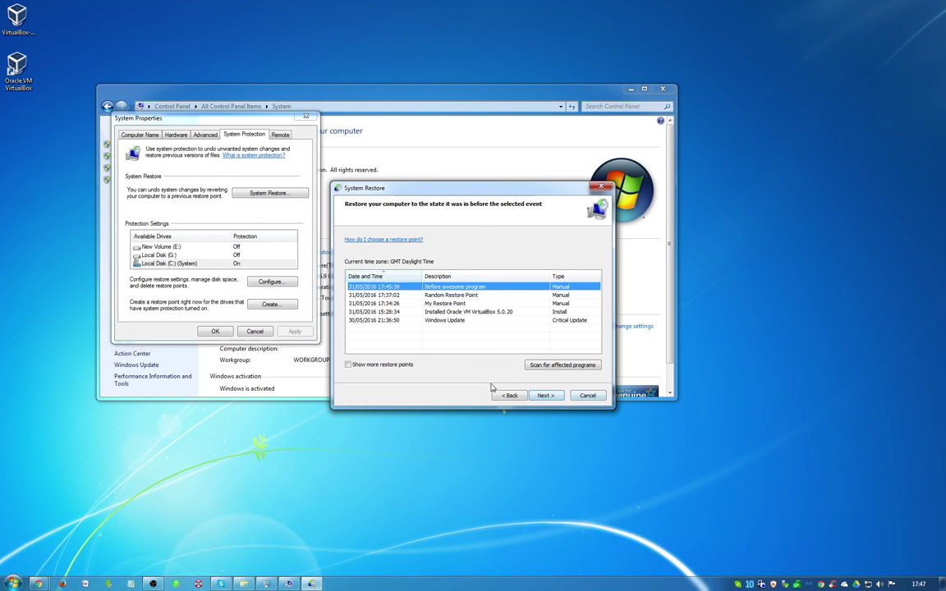
click(586, 396)
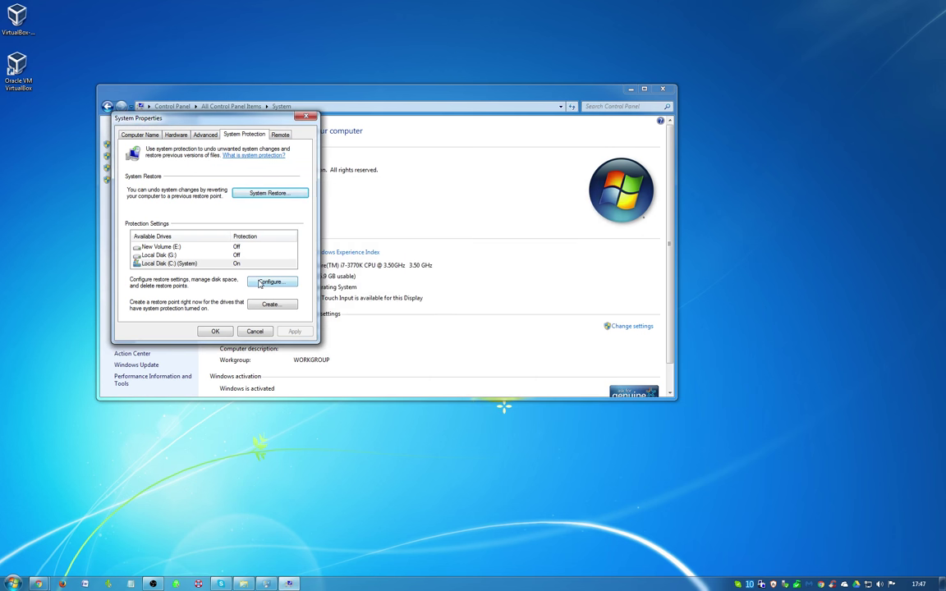
Step: Configure system protection for Local Disk (C:), trying 88% maximum usage and setting it to 5% (11.17 GB)
click(234, 263)
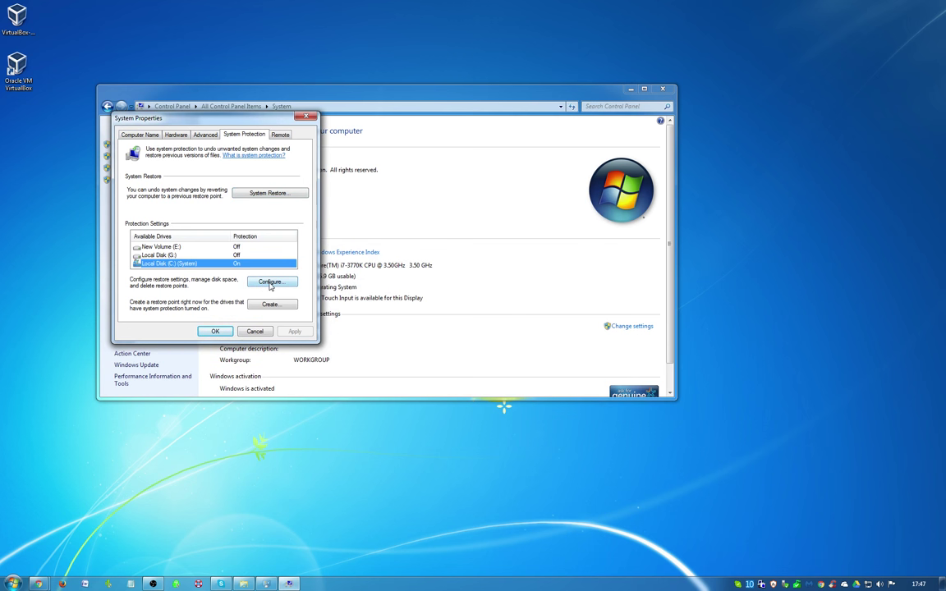
click(272, 284)
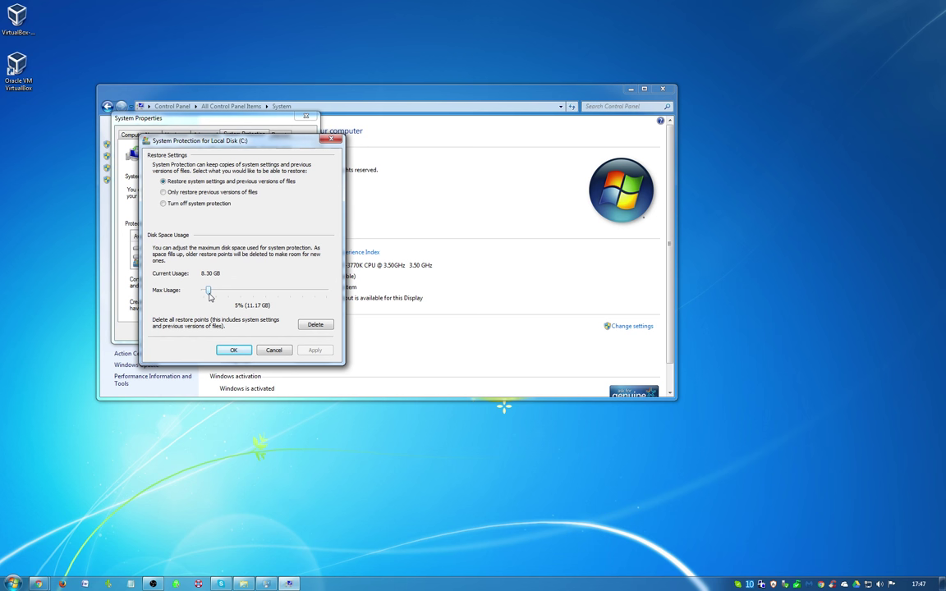
drag(209, 292, 311, 299)
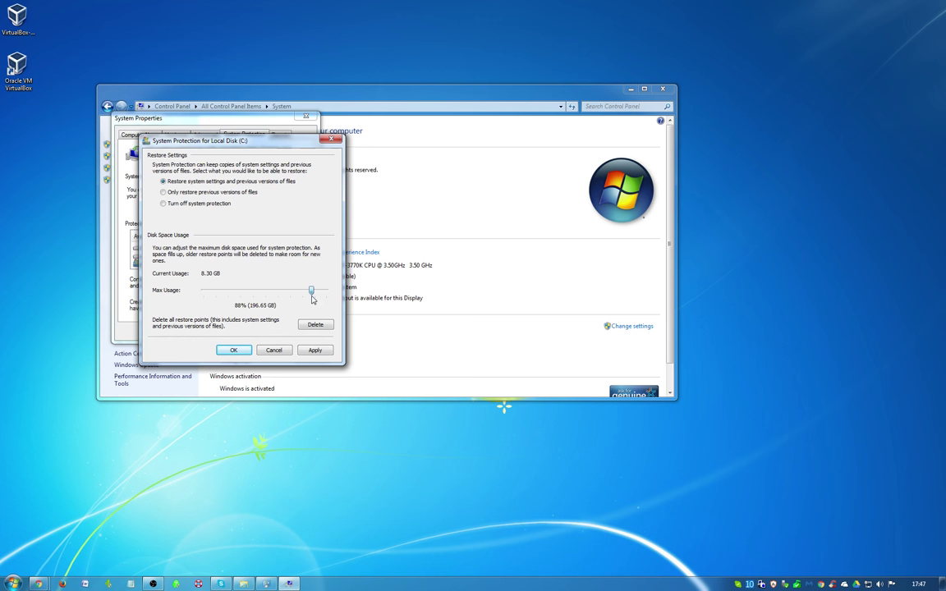
drag(311, 299, 211, 295)
drag(210, 292, 208, 292)
drag(207, 290, 209, 296)
key(super)
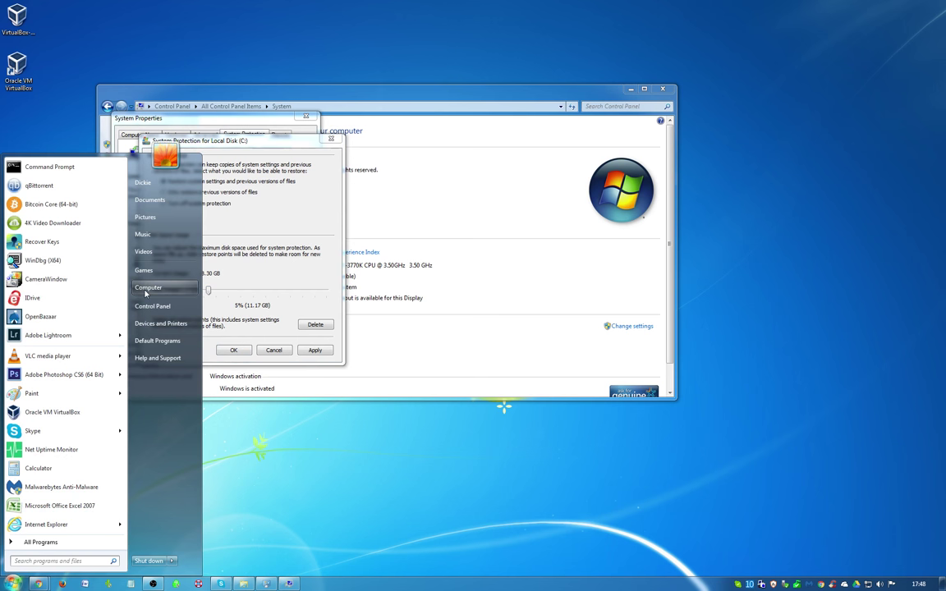
key(super)
key(super+e)
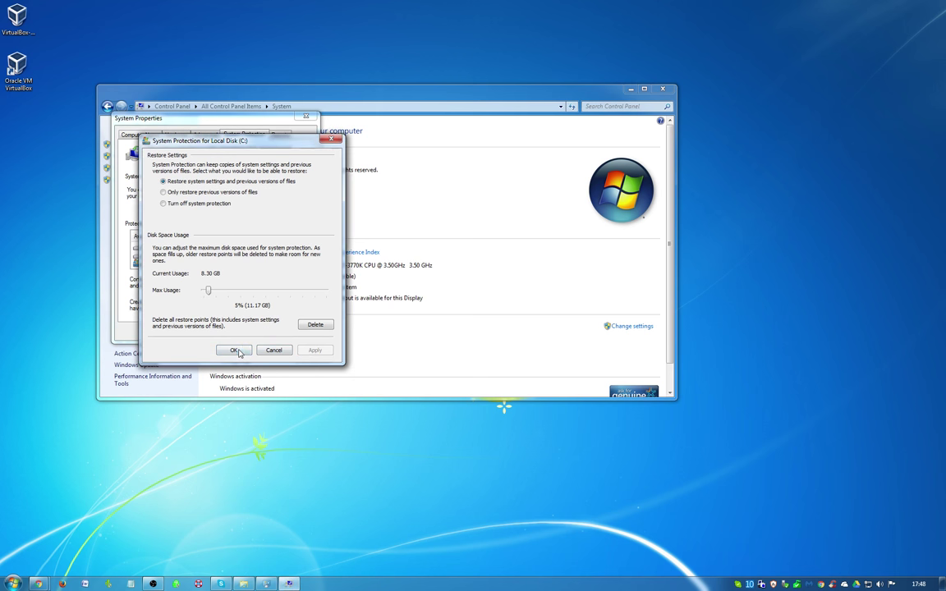
Step: Accept the protection settings for Local Disk (C:) and close the System Properties dialog
click(235, 350)
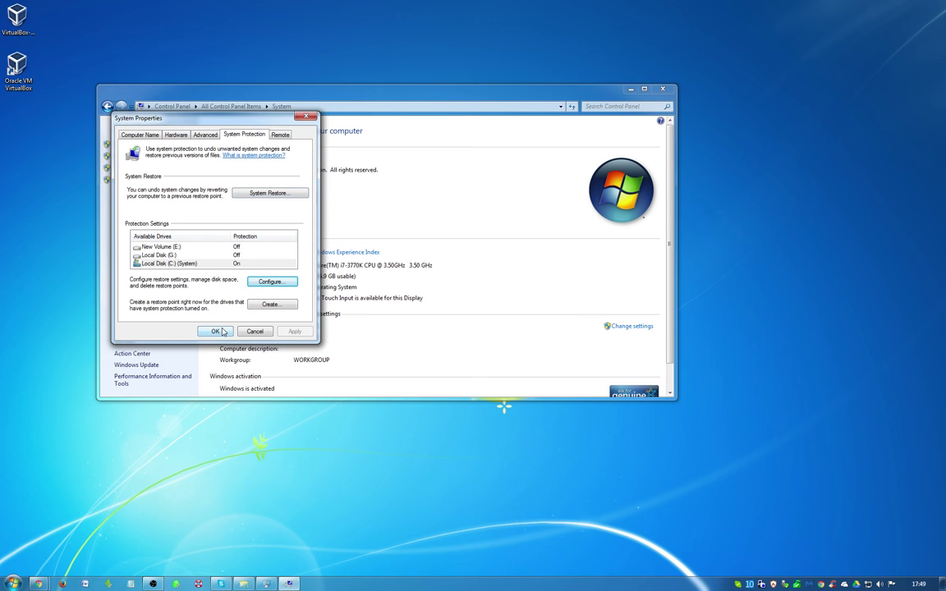
click(215, 330)
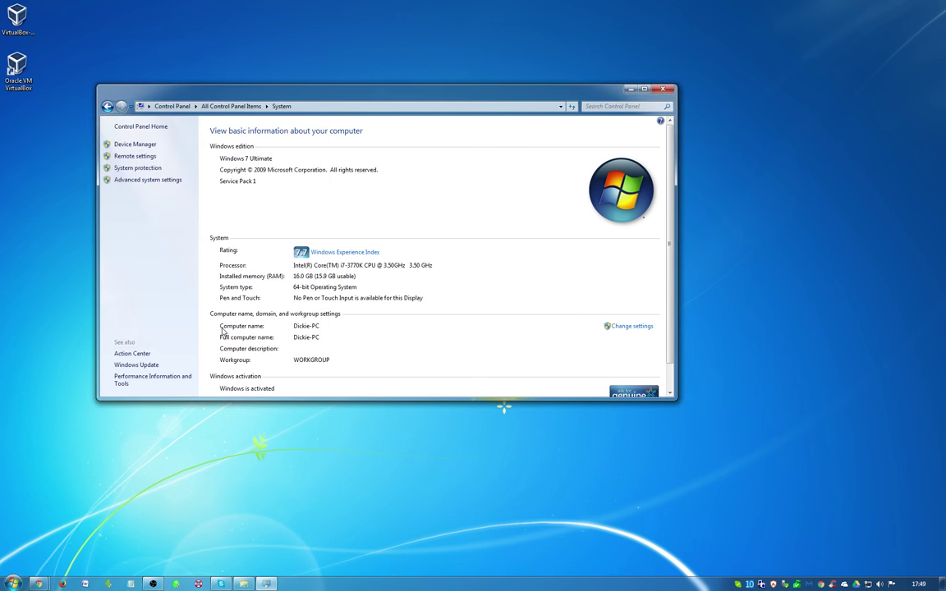